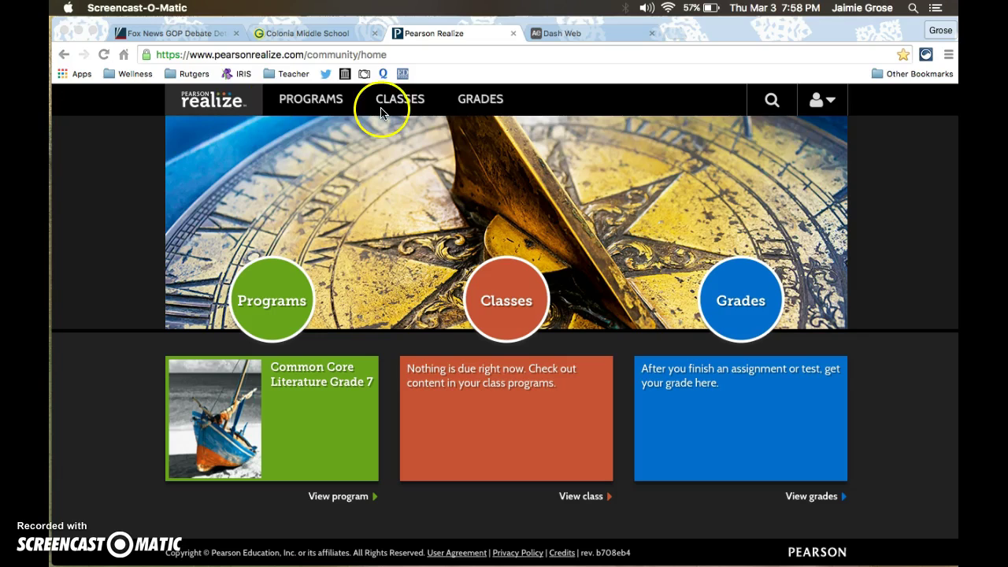
# Focus the browser, then open and close the Pearson Realize account options menu.
pyautogui.click(839, 104)
pyautogui.click(839, 104)
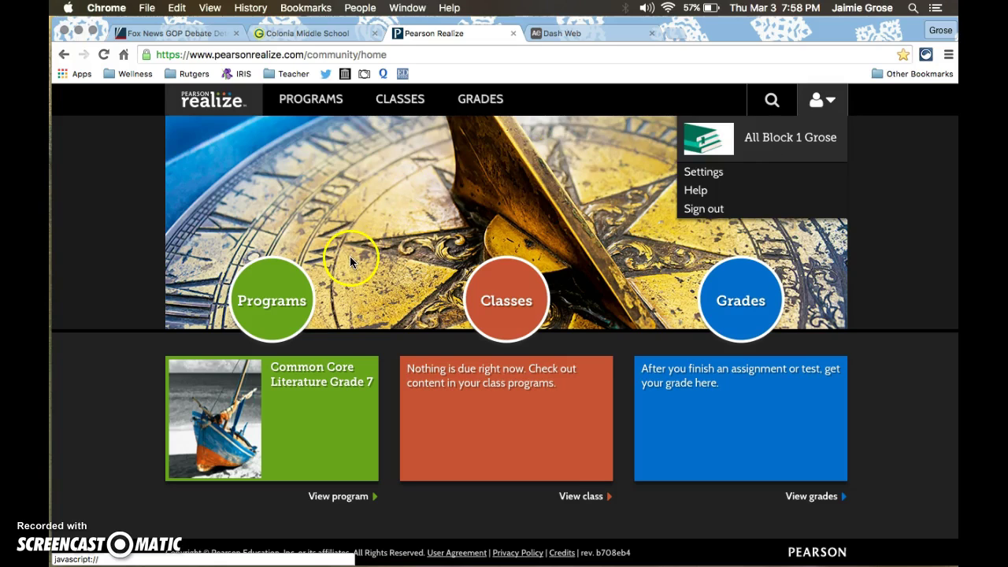
pyautogui.click(106, 164)
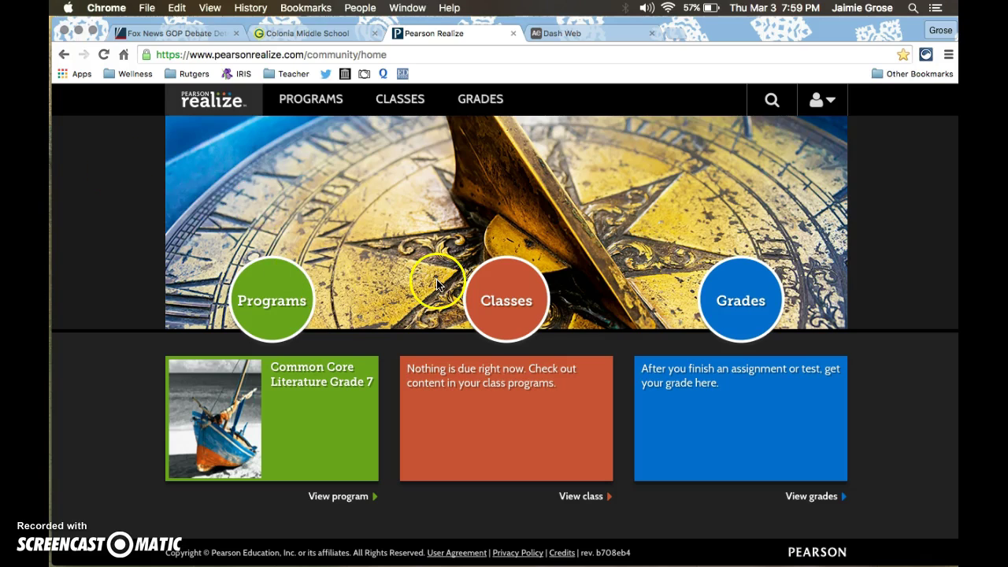
# Open the Block 1 class and launch its ACTIVe-book from the eText & Tools panel.
pyautogui.click(506, 311)
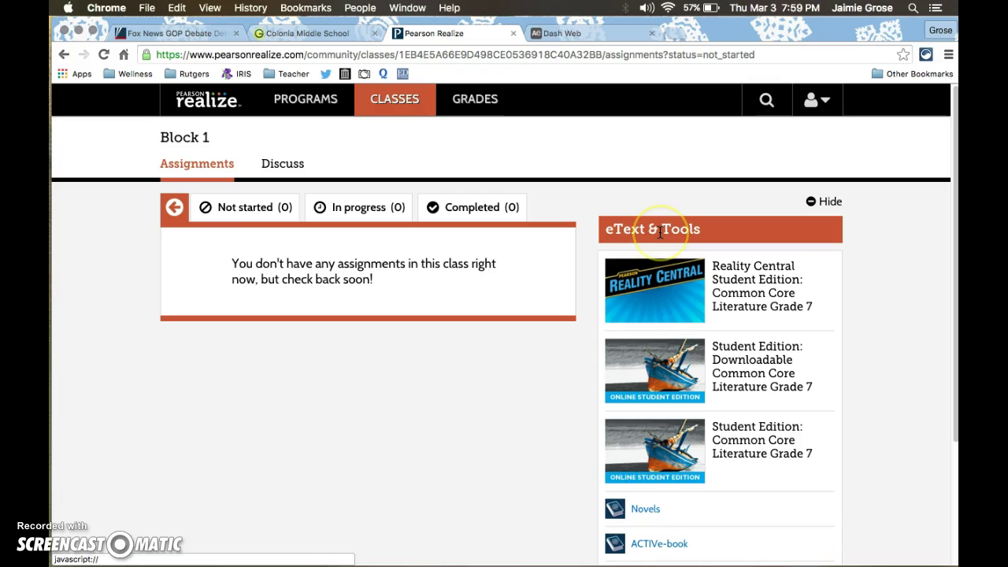
pyautogui.scroll(-3, 660, 232)
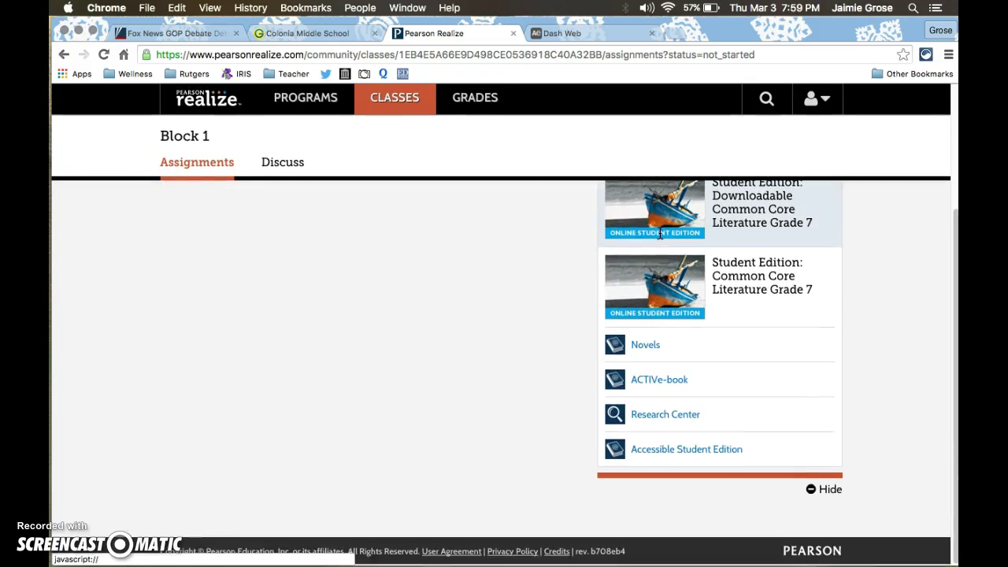
pyautogui.click(653, 390)
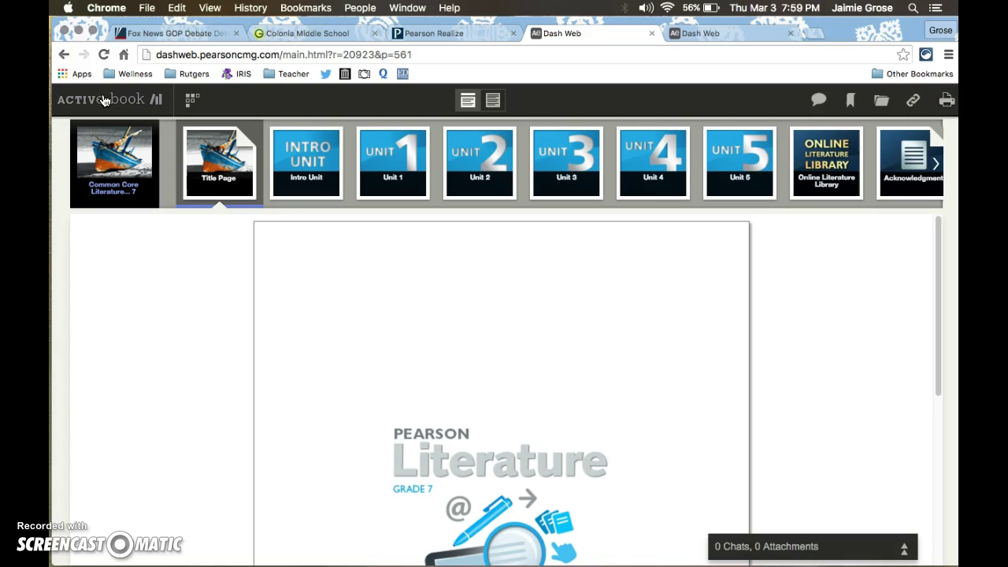
# From the Student Content bookshelf, open the Literature Interactive Worksheets G7 book.
pyautogui.click(104, 100)
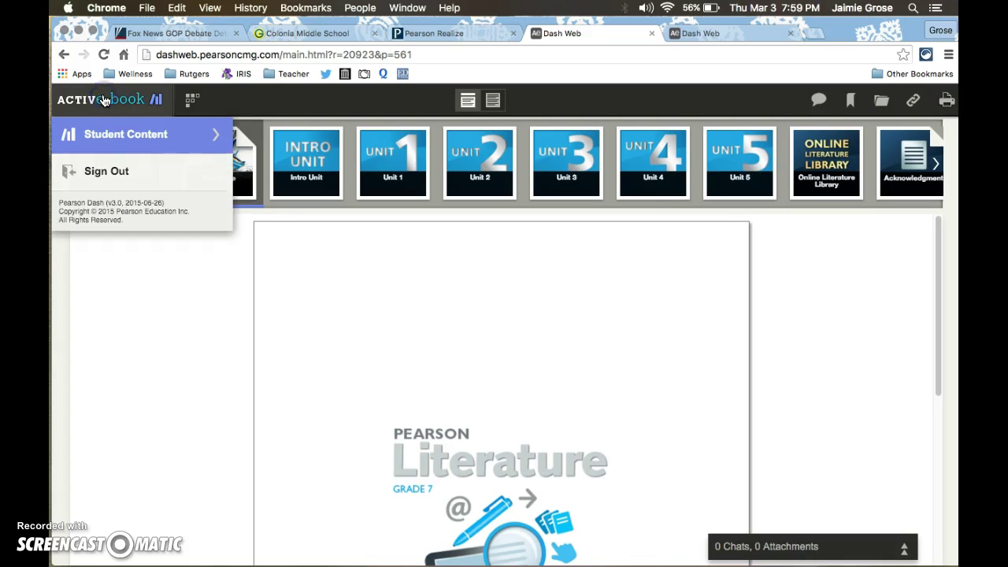
pyautogui.click(133, 135)
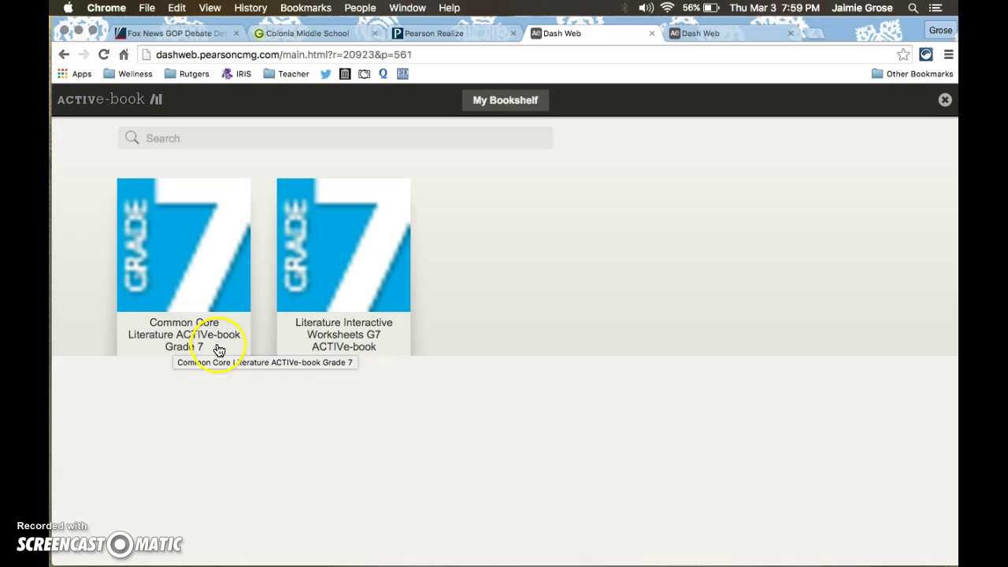
pyautogui.click(353, 329)
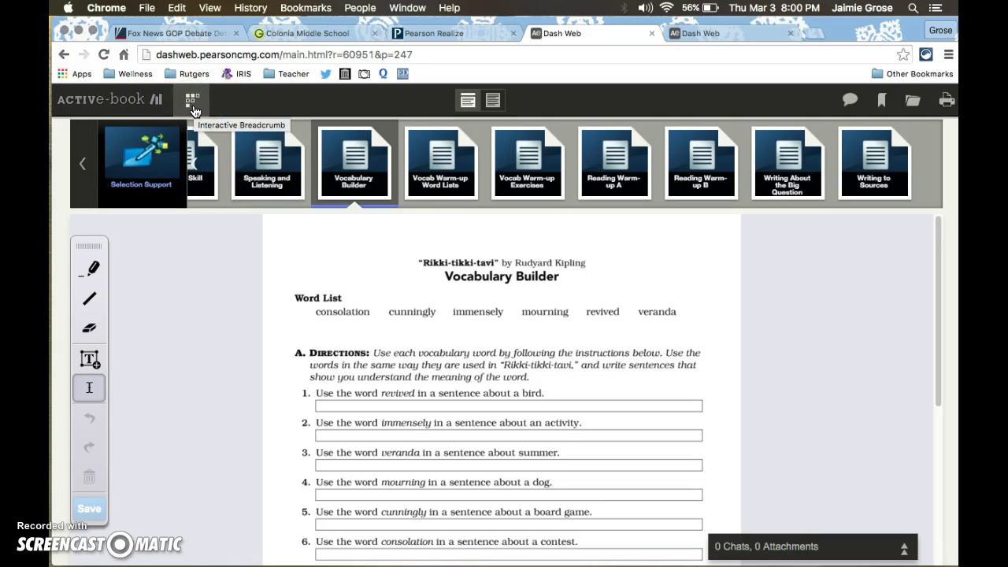
pyautogui.click(193, 105)
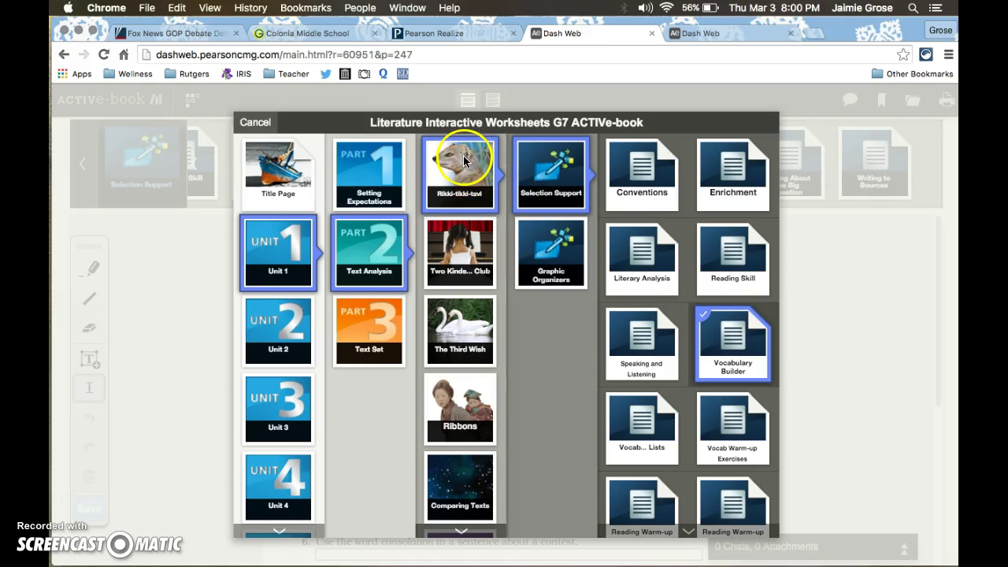
pyautogui.click(466, 235)
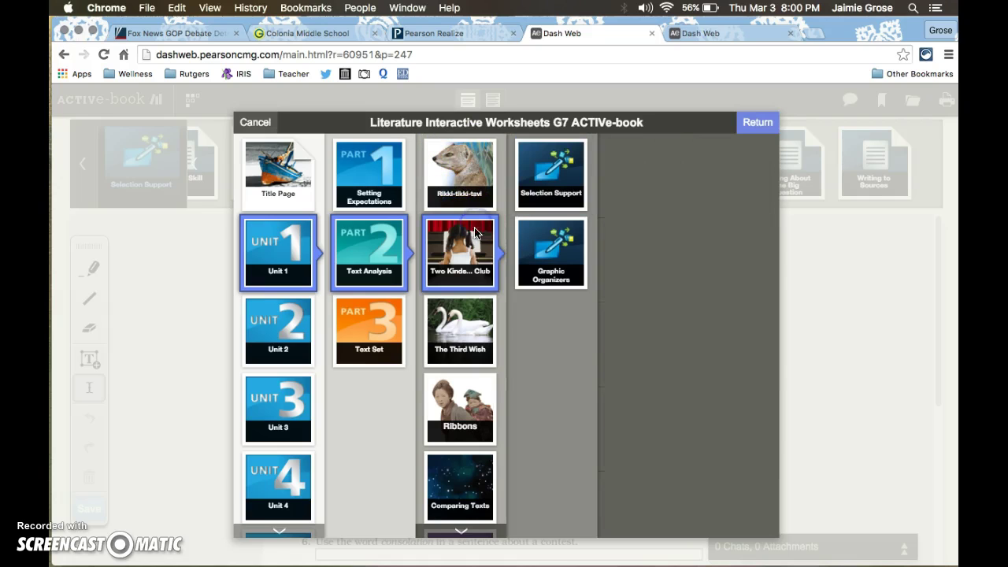
pyautogui.click(379, 313)
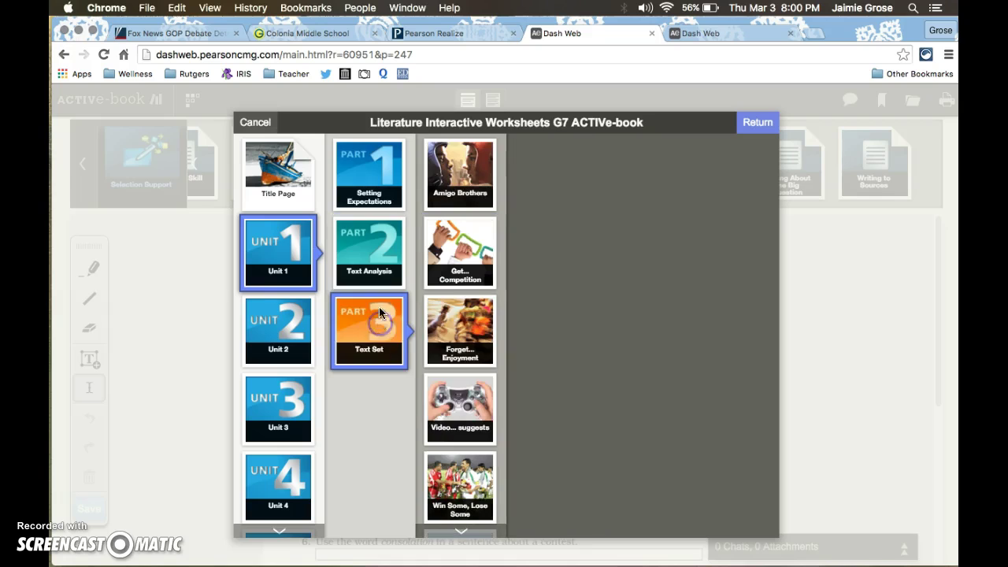
pyautogui.click(378, 257)
pyautogui.click(461, 174)
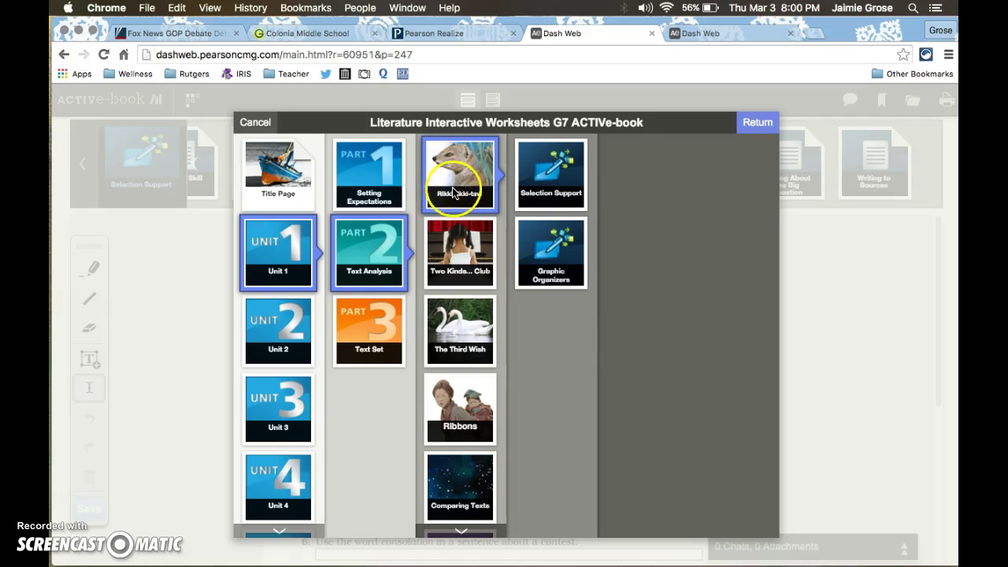
pyautogui.click(550, 206)
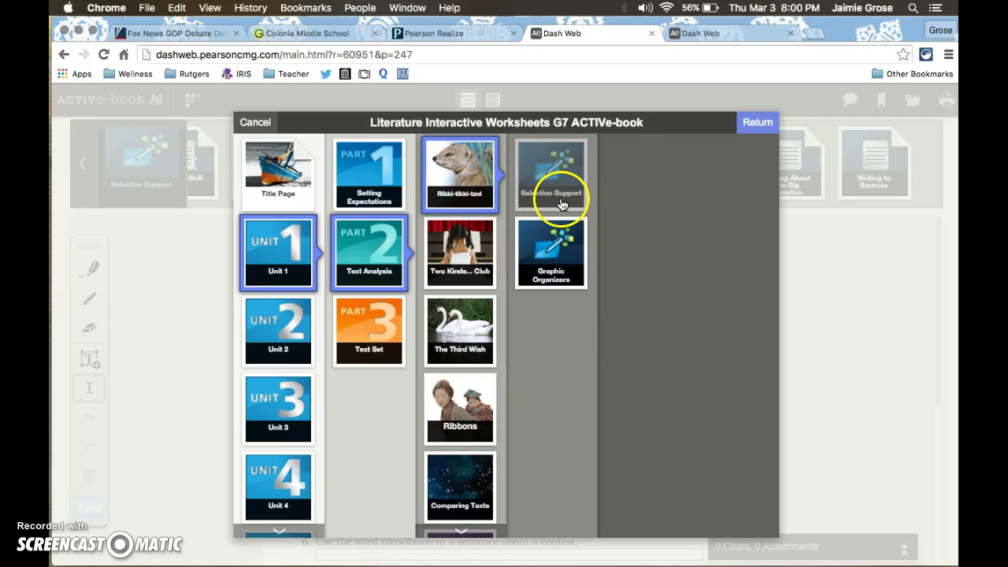
pyautogui.click(697, 255)
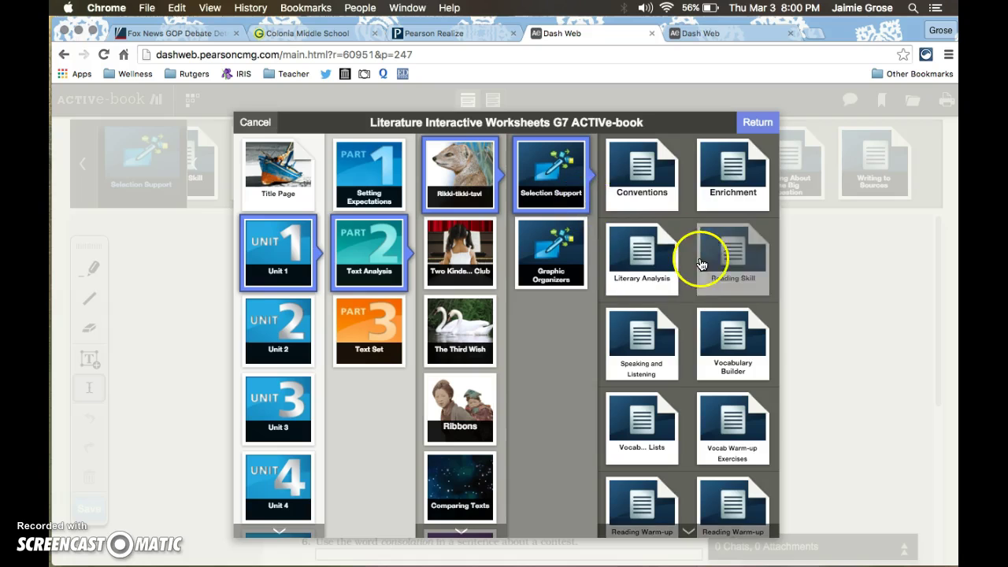
pyautogui.scroll(-1, 686, 330)
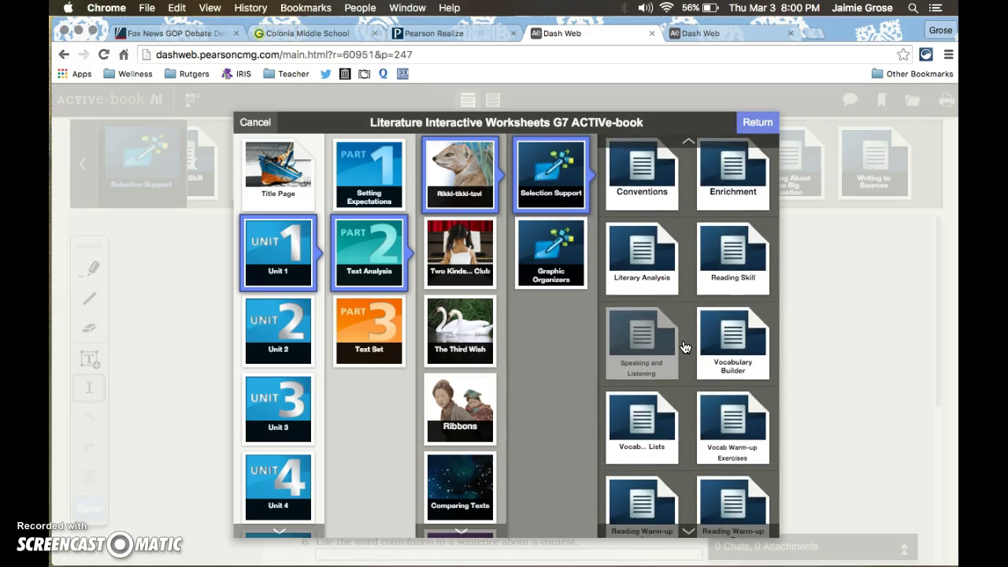
pyautogui.click(744, 347)
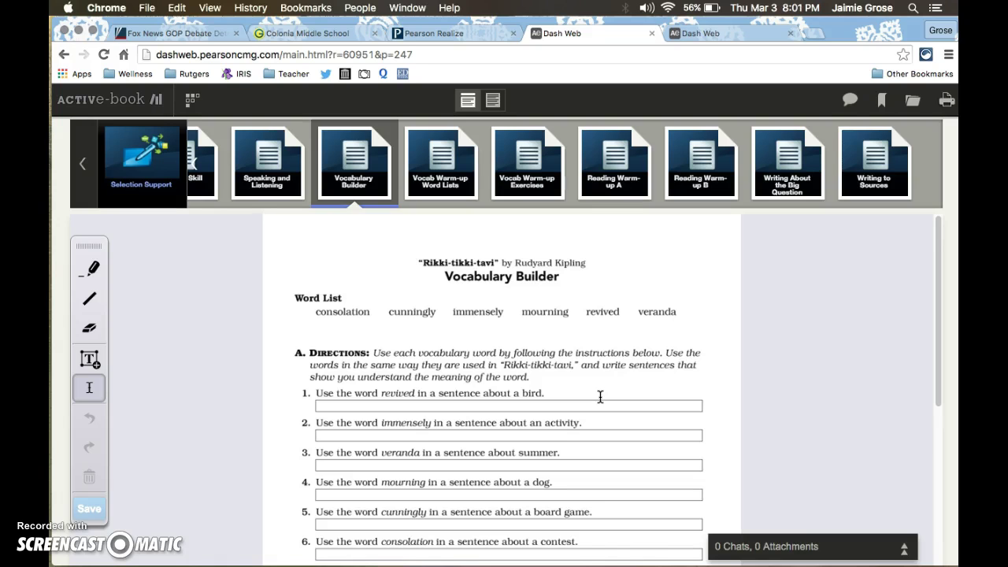
# Format the first answer box with a chosen text size and blue text colour.
pyautogui.scroll(-3, 600, 396)
pyautogui.click(394, 333)
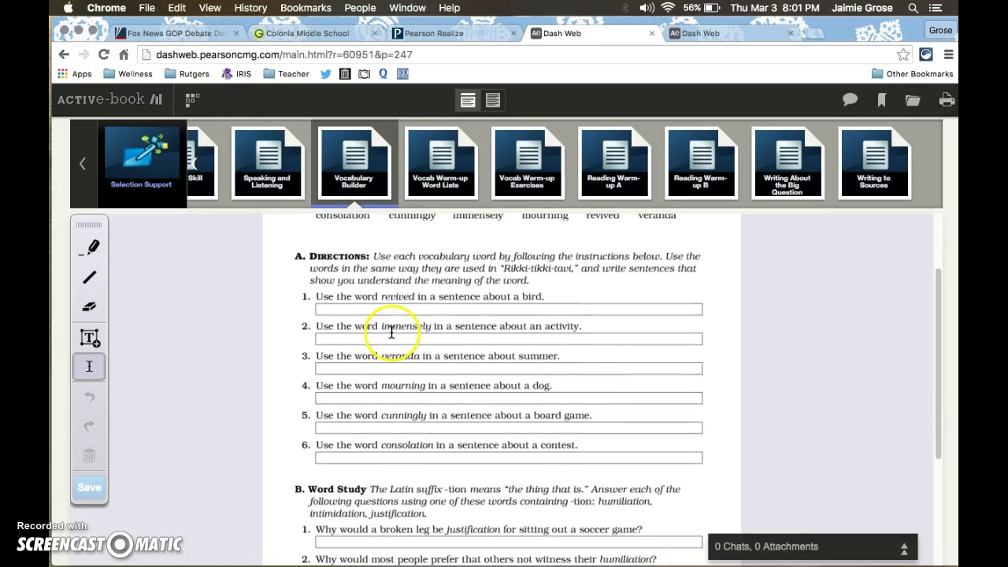
pyautogui.rightClick(340, 308)
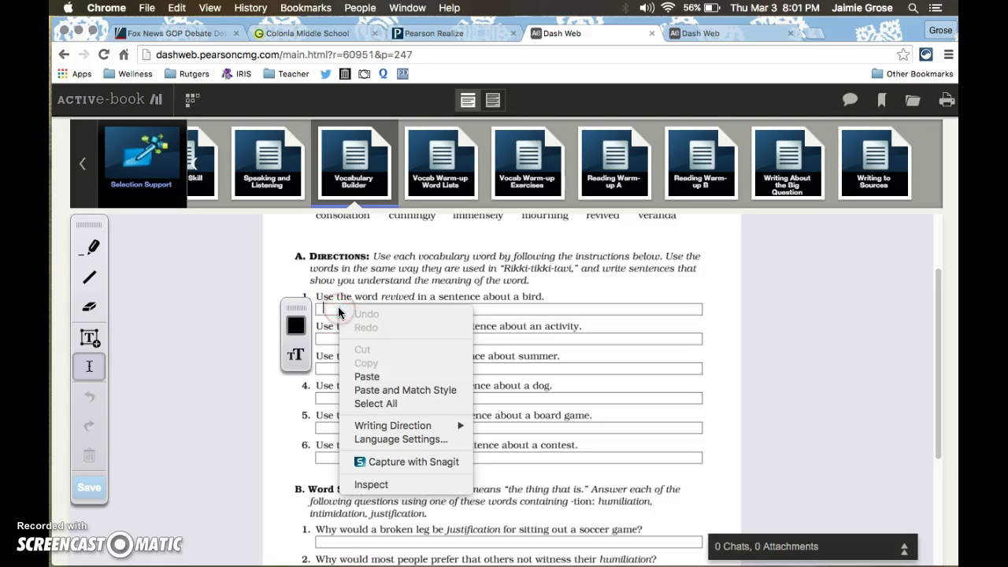
pyautogui.click(322, 310)
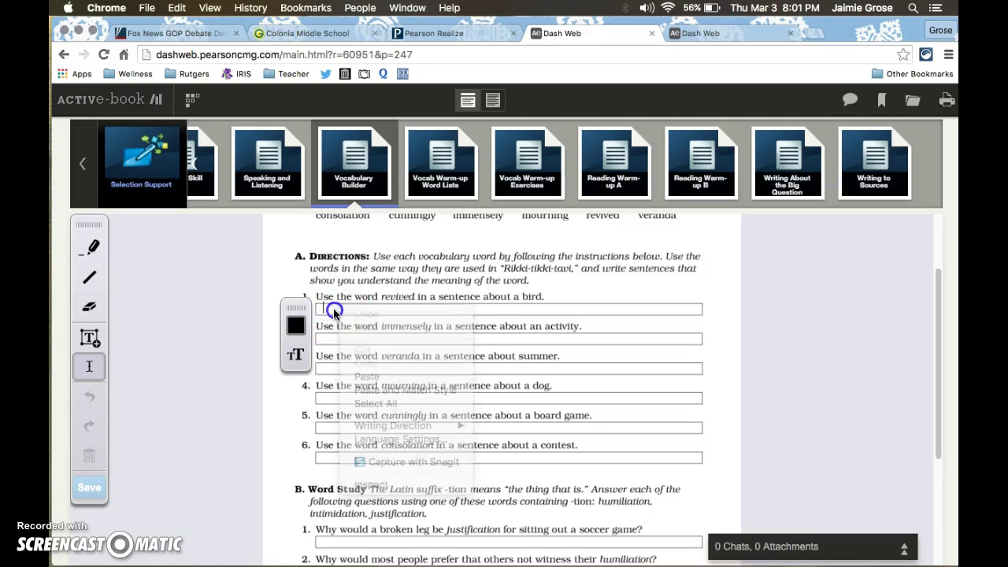
pyautogui.click(296, 326)
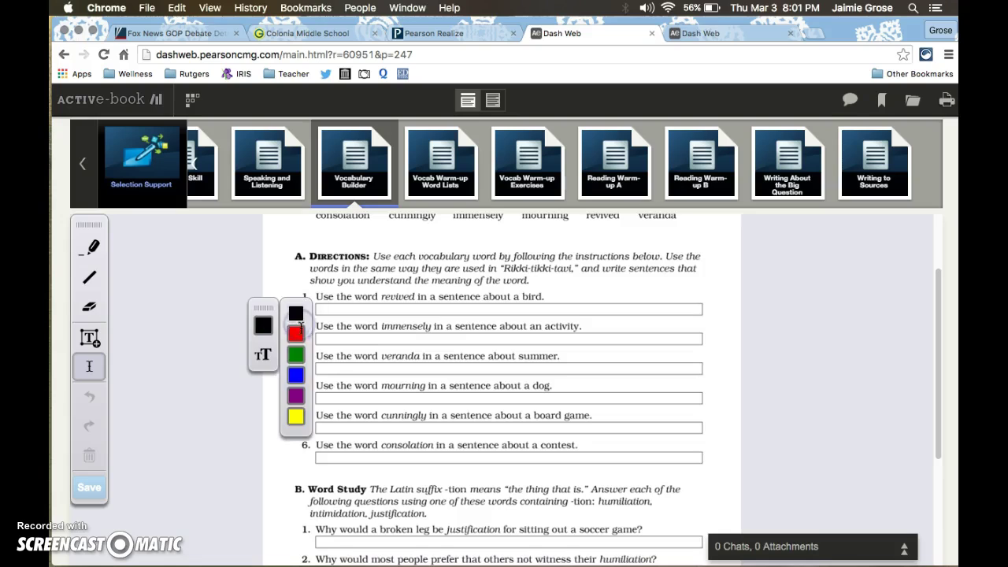
pyautogui.click(264, 358)
pyautogui.click(295, 314)
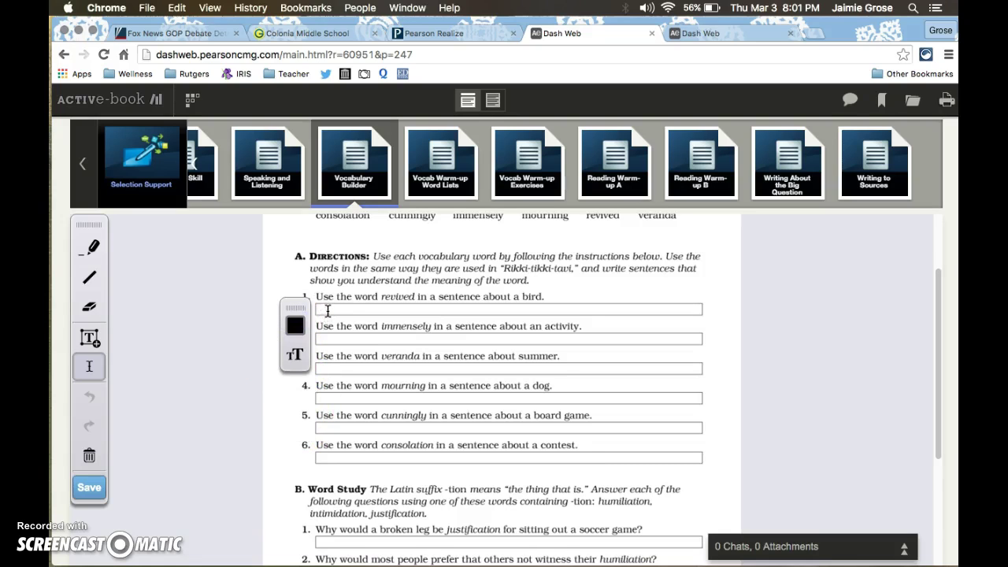
pyautogui.click(327, 310)
pyautogui.click(295, 326)
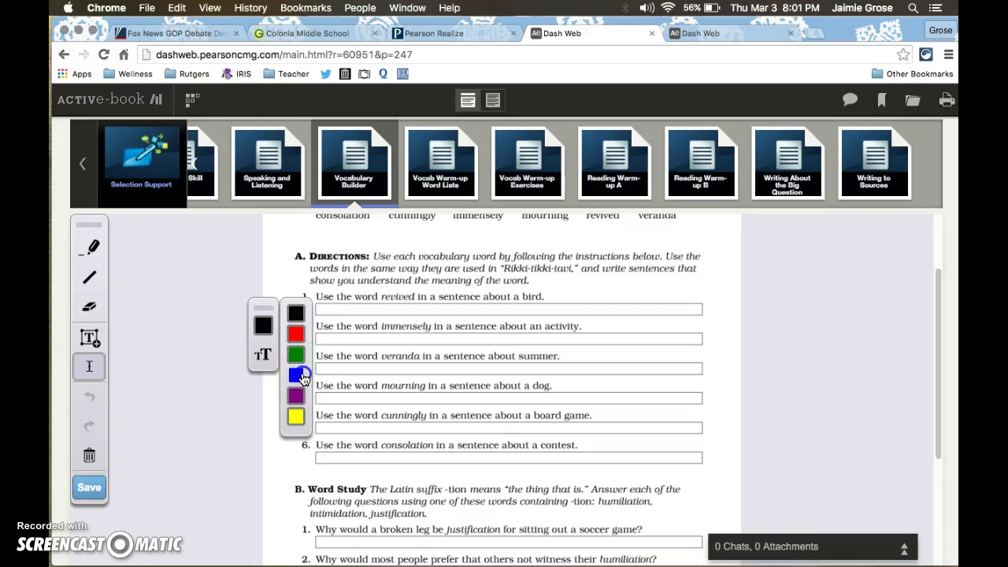
pyautogui.click(296, 376)
pyautogui.click(327, 308)
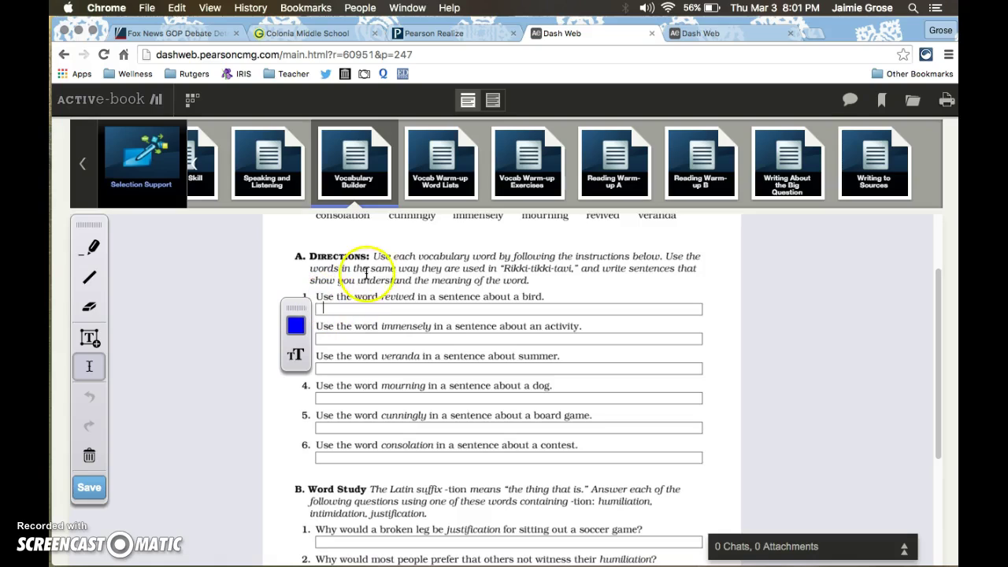
# Write 'We revived the bird that fell from the tree.', correcting 'revivied', and save.
pyautogui.write('We rev')
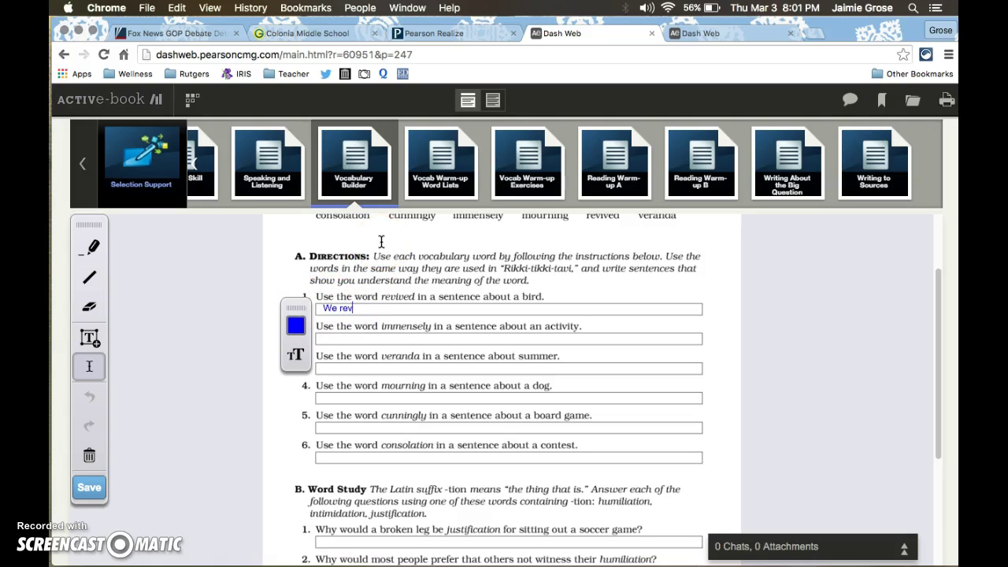
pyautogui.write('ivied the bird that fell from the tree.')
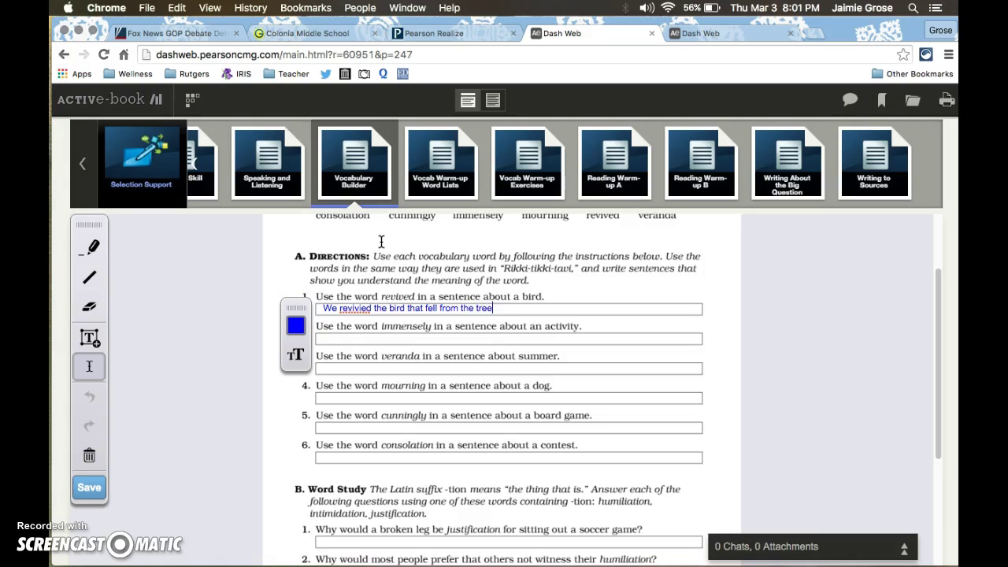
pyautogui.click(361, 308)
pyautogui.press('BackSpace')
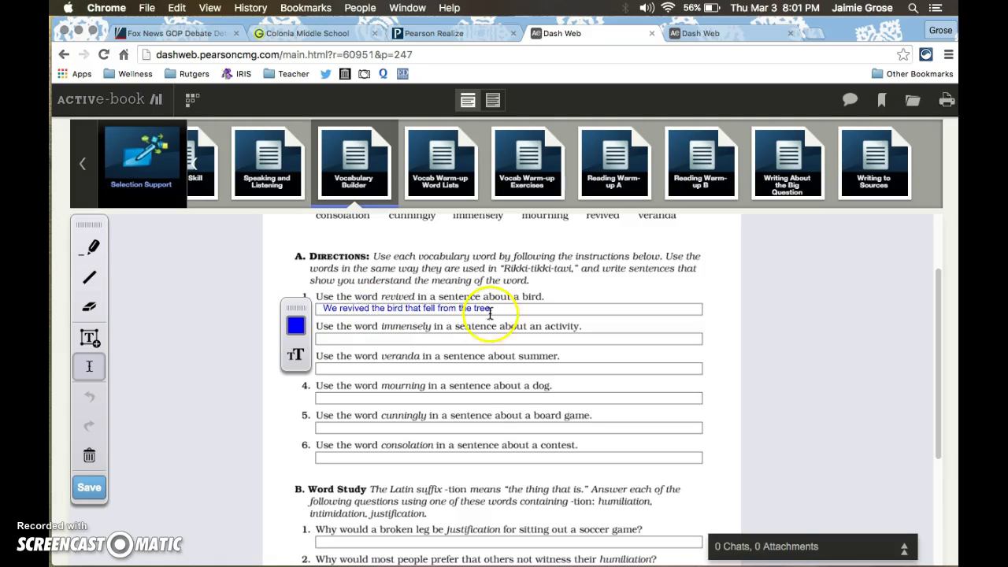
pyautogui.click(526, 313)
pyautogui.scroll(-5, 499, 450)
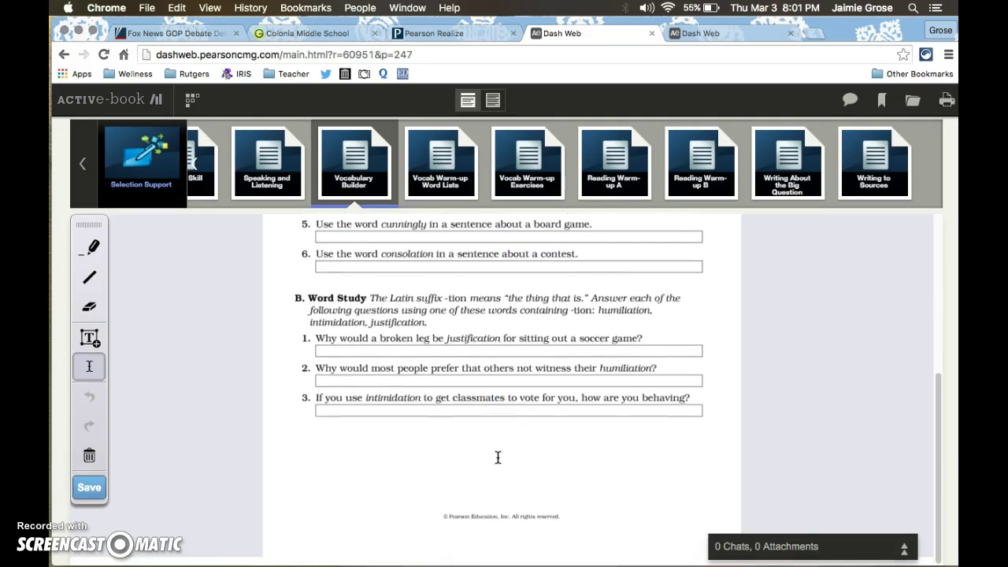
pyautogui.scroll(4, 497, 458)
pyautogui.scroll(3, 497, 458)
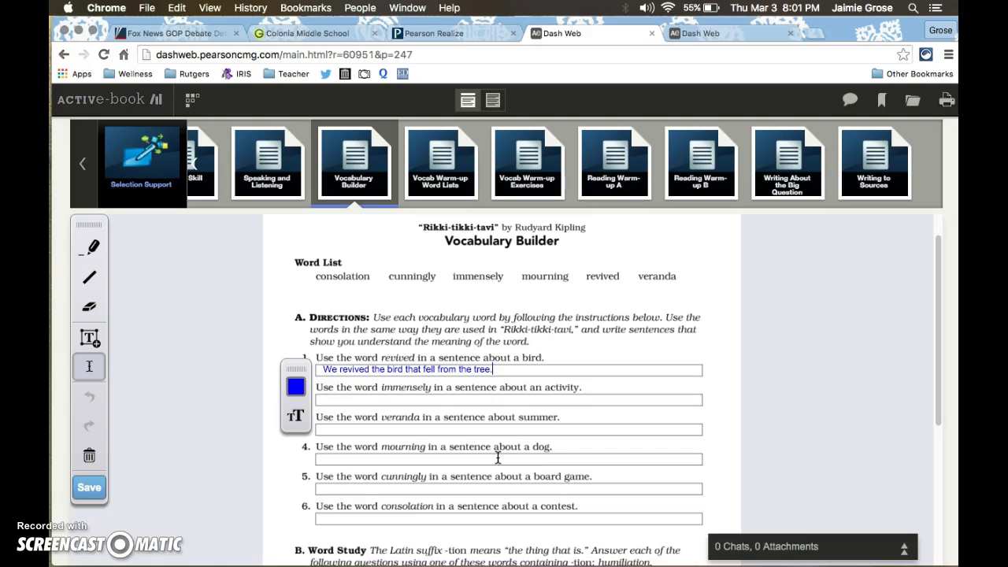
pyautogui.click(90, 487)
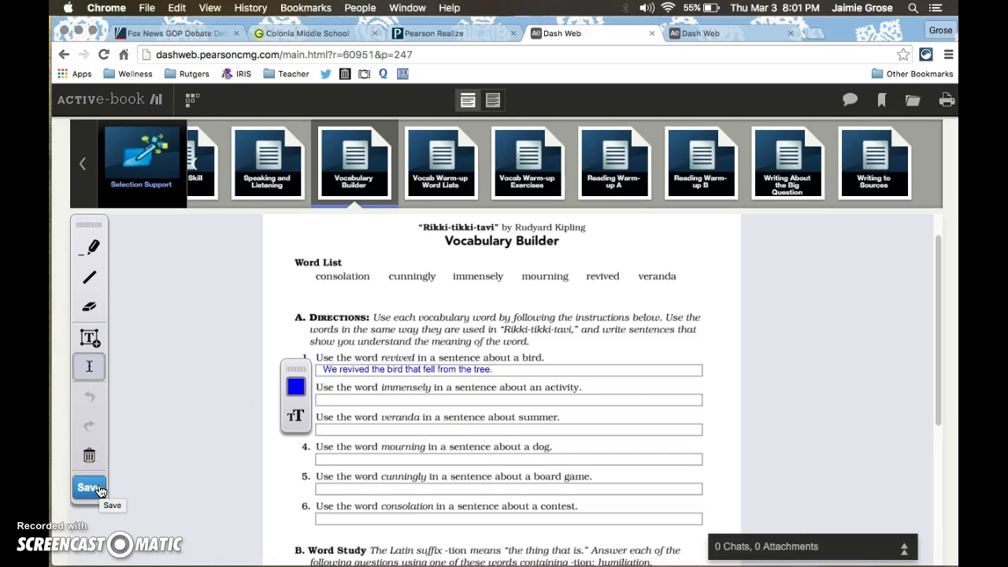
# Print the worksheet with destination Save to Google Drive and save the PDF.
pyautogui.click(948, 105)
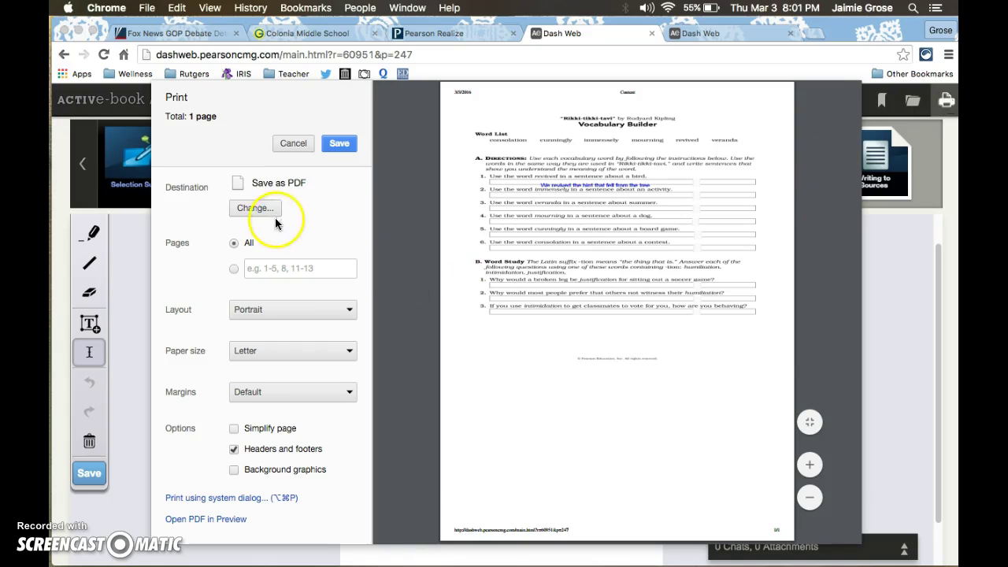
pyautogui.click(255, 207)
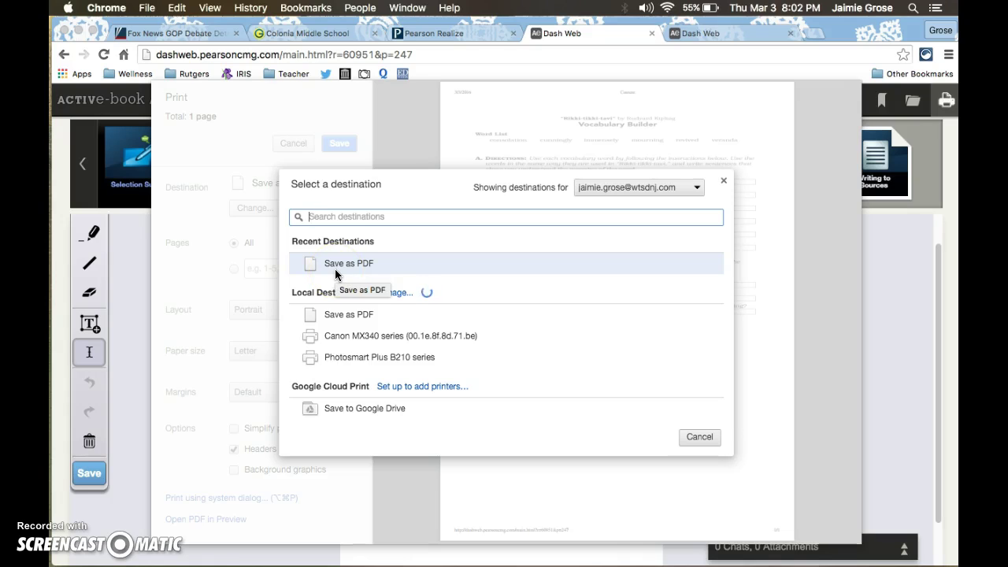
pyautogui.click(360, 410)
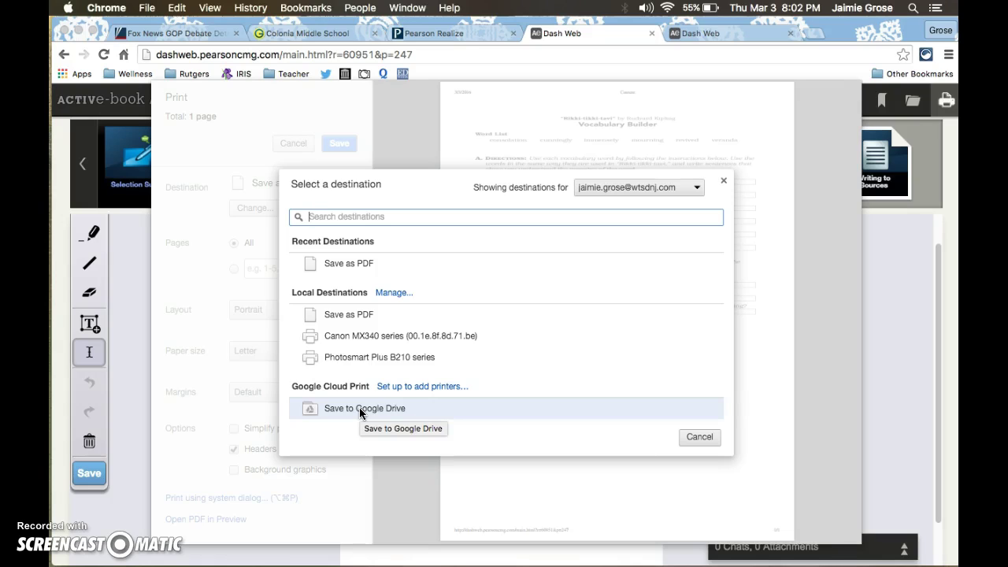
pyautogui.click(360, 266)
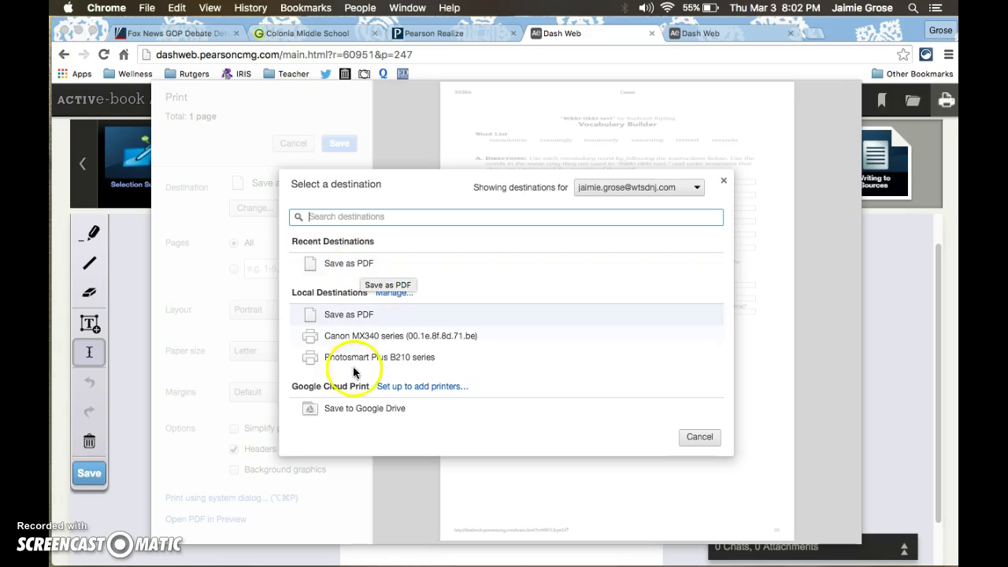
pyautogui.click(362, 408)
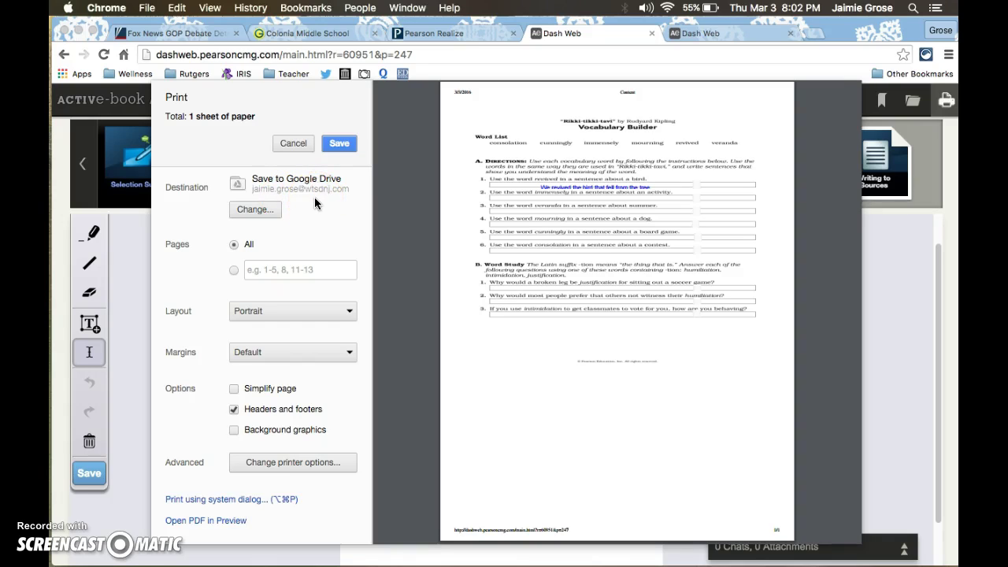
pyautogui.click(339, 144)
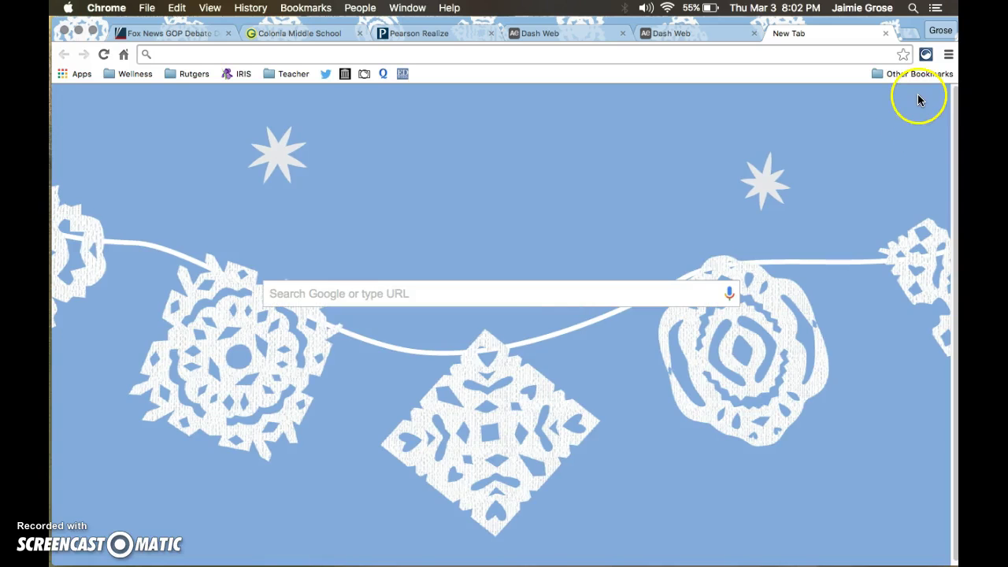
# Open Google Drive from the Google apps grid and find Dash Web.pdf.
pyautogui.click(865, 108)
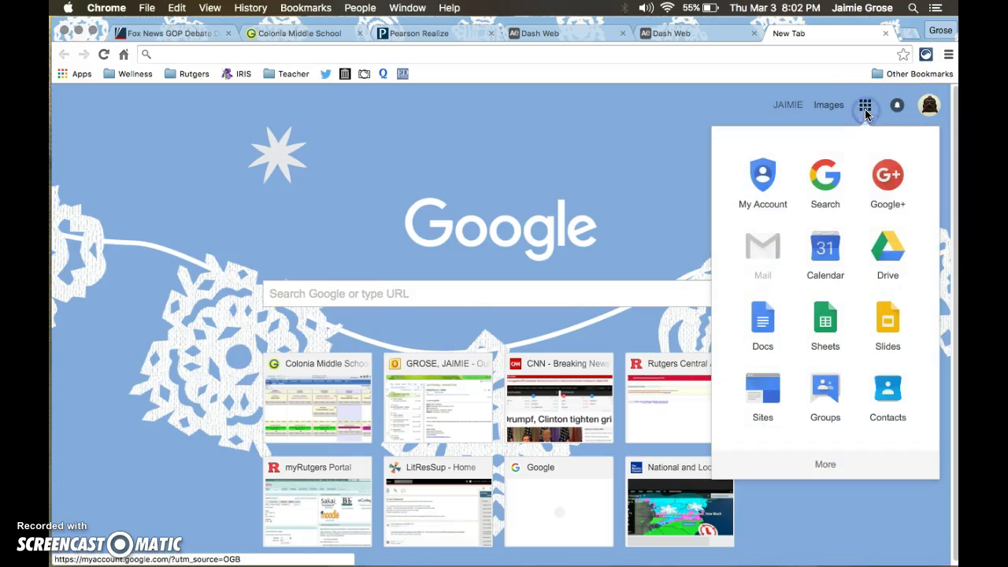
pyautogui.click(888, 246)
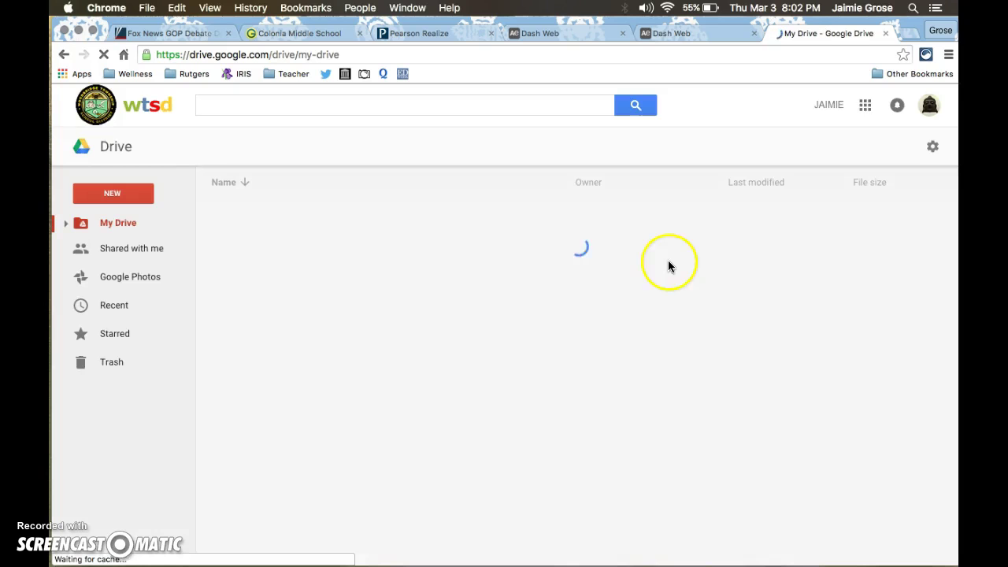
pyautogui.scroll(-5, 626, 243)
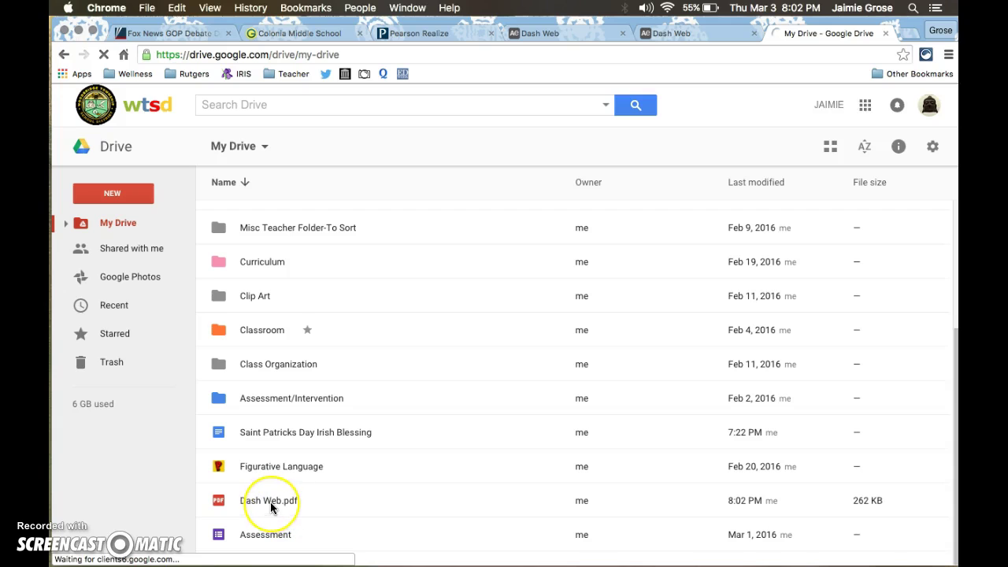
# Rename Dash Web.pdf to 'Rikki Tikki Vocab Wkst'.
pyautogui.rightClick(273, 502)
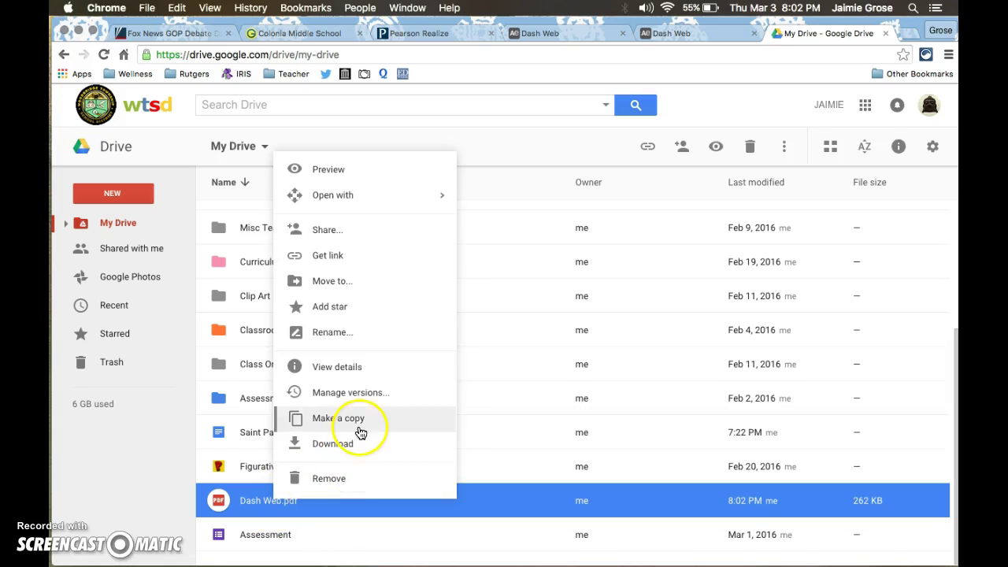
pyautogui.click(334, 332)
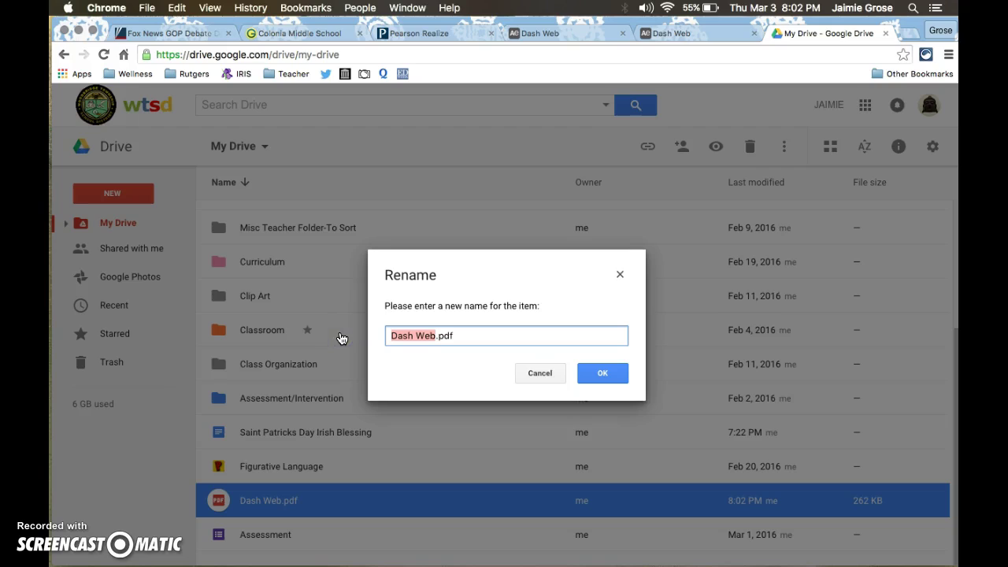
pyautogui.write('Rik')
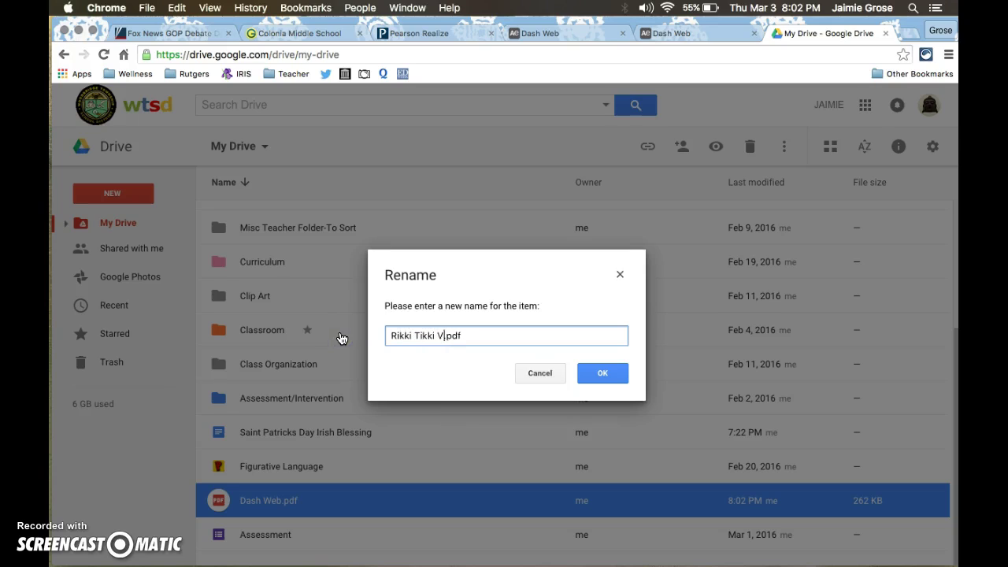
pyautogui.write('ki Tikki Vocab')
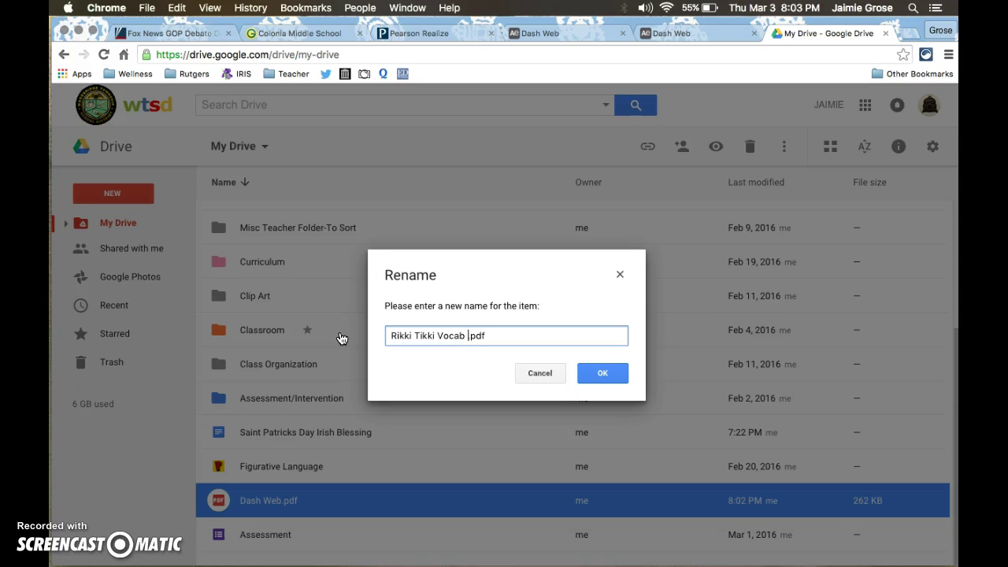
pyautogui.write(' Wkst')
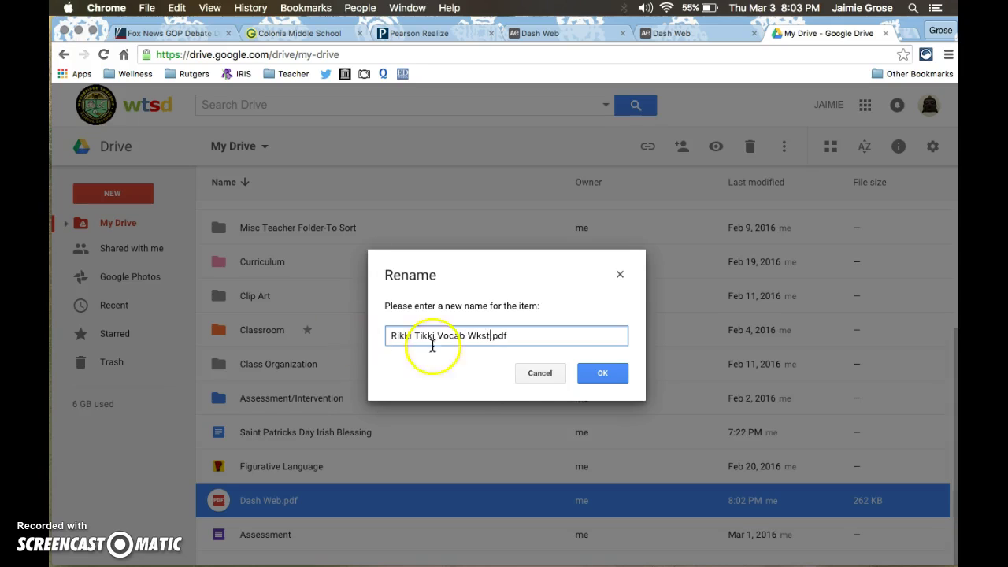
pyautogui.click(618, 367)
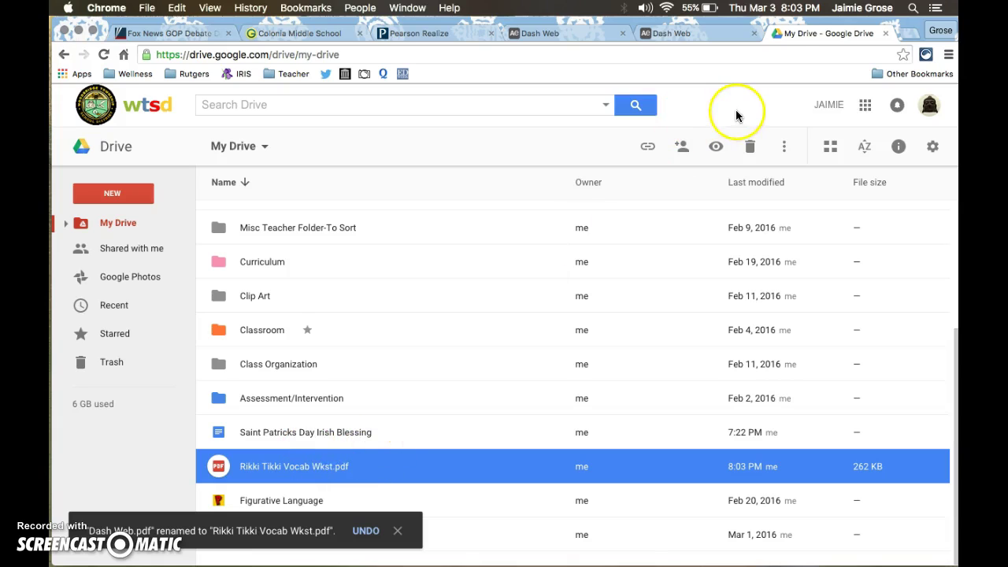
# Switch back to the Dash Web tab showing the Rikki-tikki-tavi Vocabulary Builder worksheet.
pyautogui.click(707, 34)
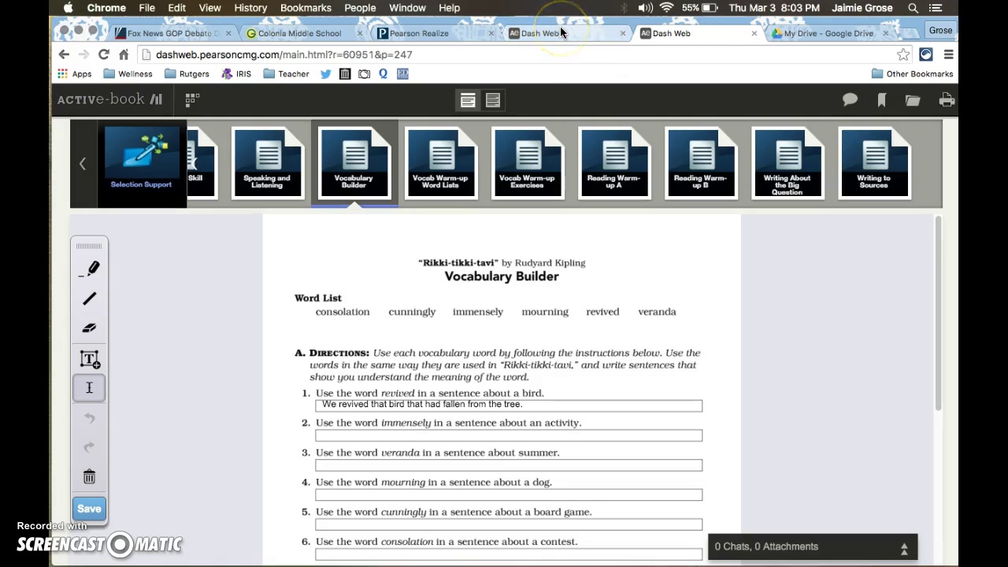